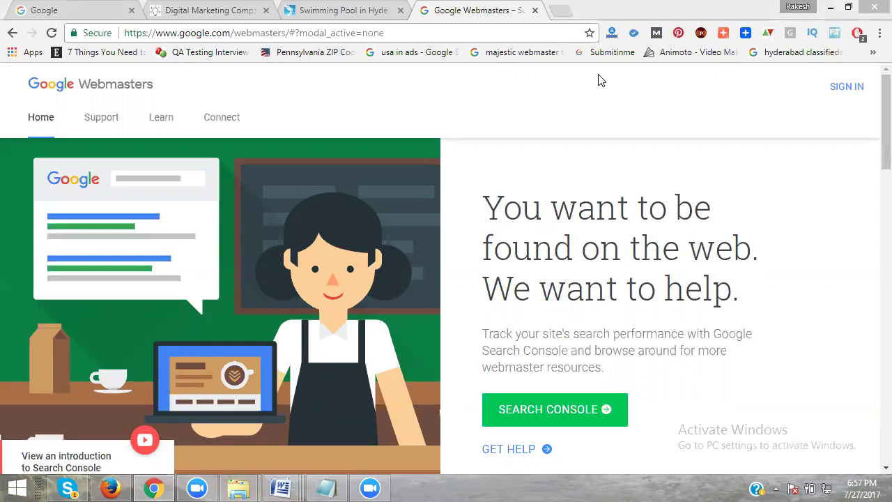
pyautogui.click(840, 89)
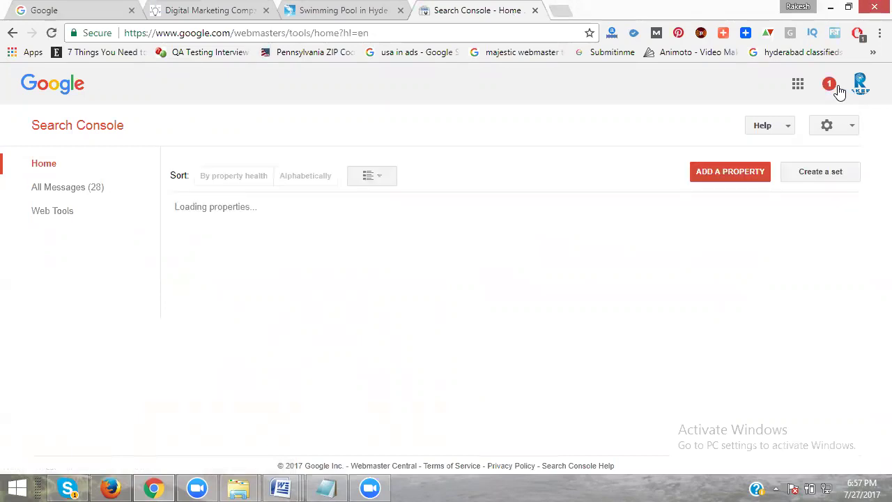
pyautogui.scroll(-1, 543, 190)
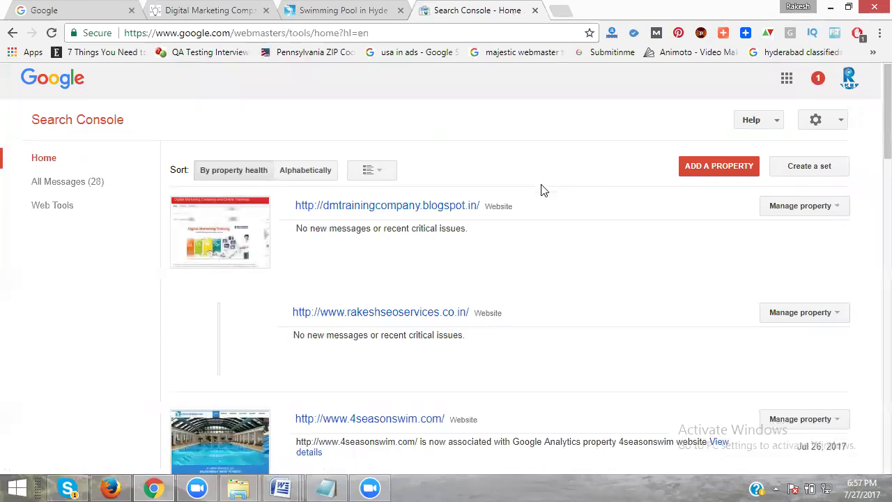
pyautogui.scroll(-2, 543, 189)
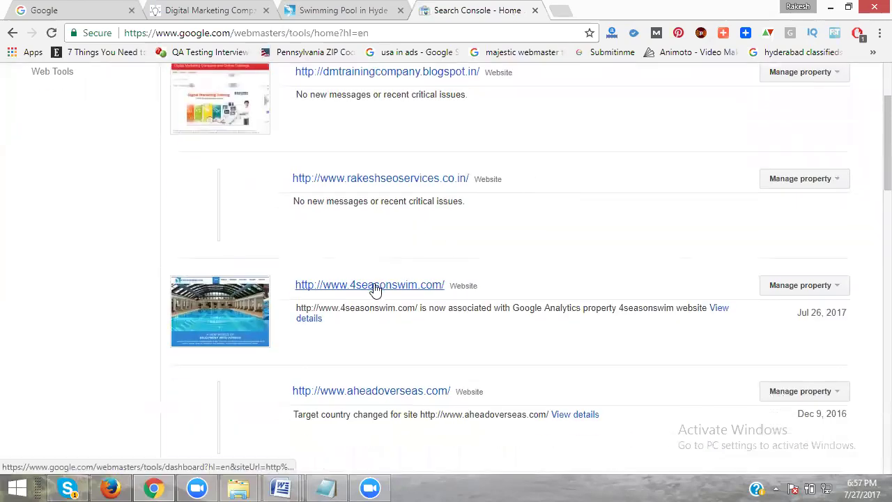
pyautogui.click(374, 287)
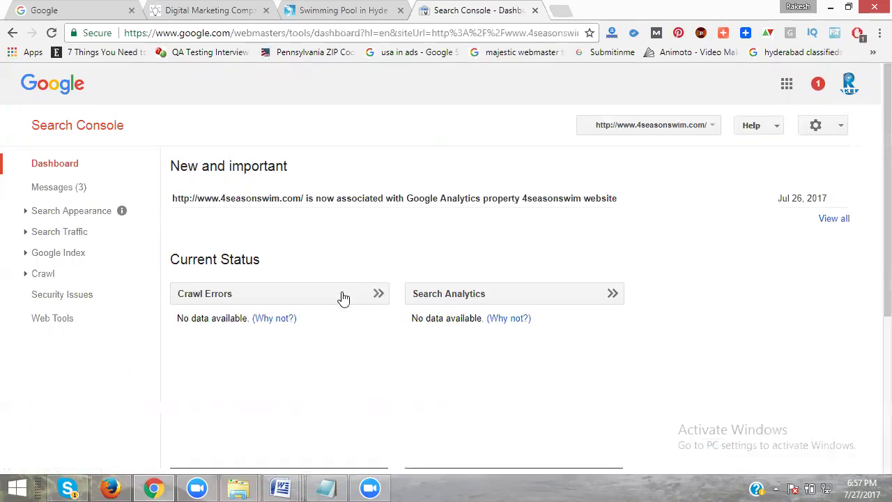
# - Open Fetch as Google for the site and fetch its homepage with the Desktop Googlebot type
pyautogui.click(15, 277)
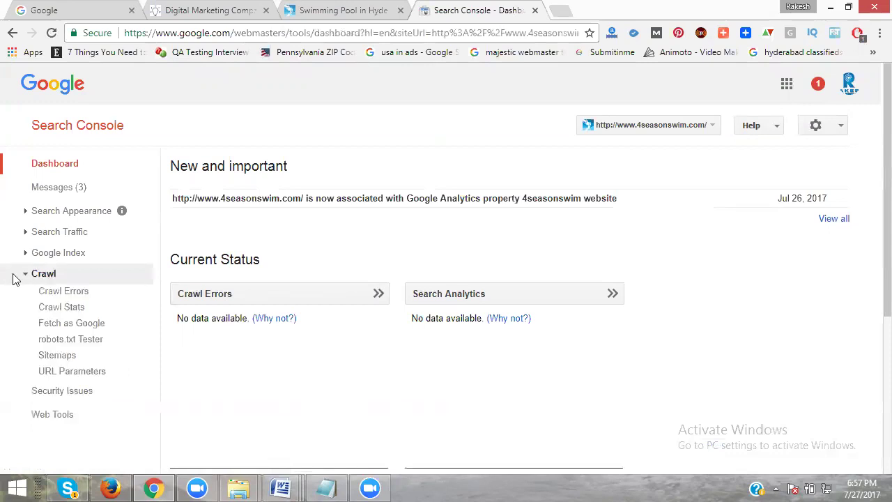
pyautogui.click(61, 325)
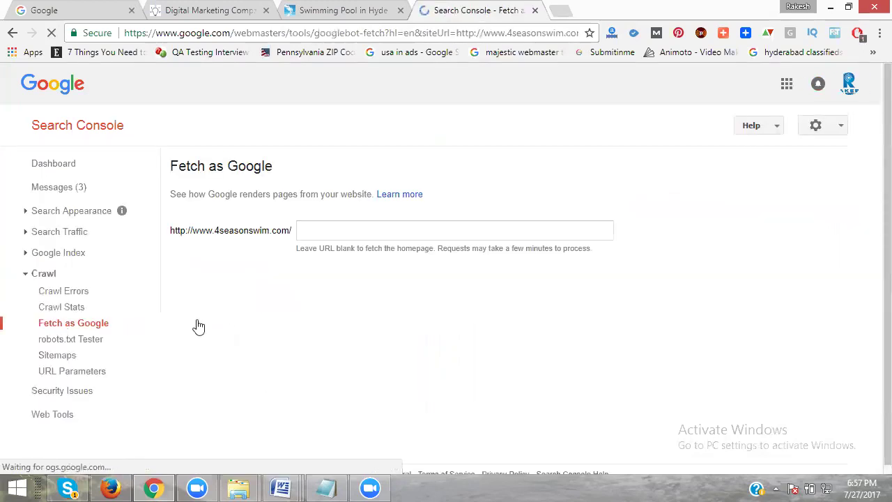
pyautogui.scroll(-1, 223, 279)
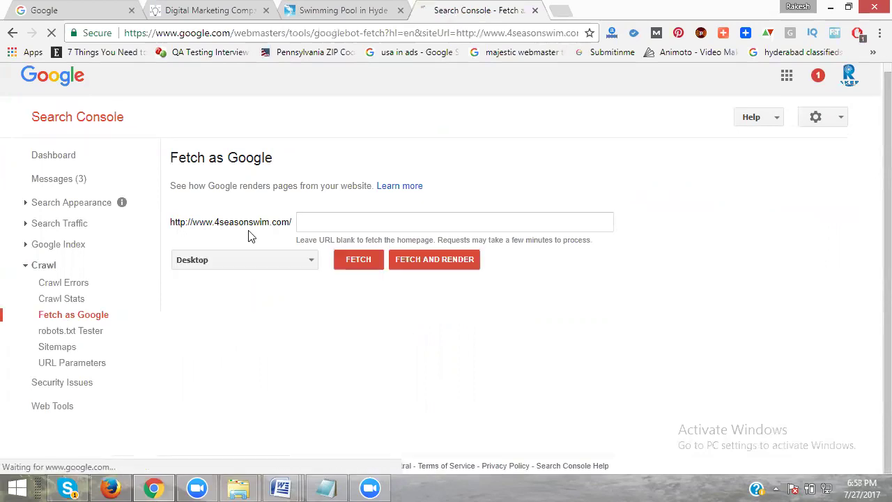
pyautogui.click(369, 257)
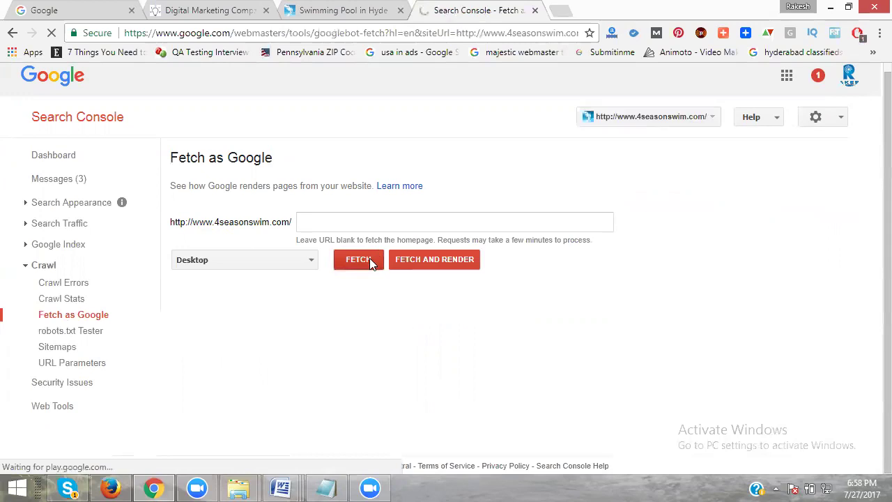
pyautogui.click(301, 266)
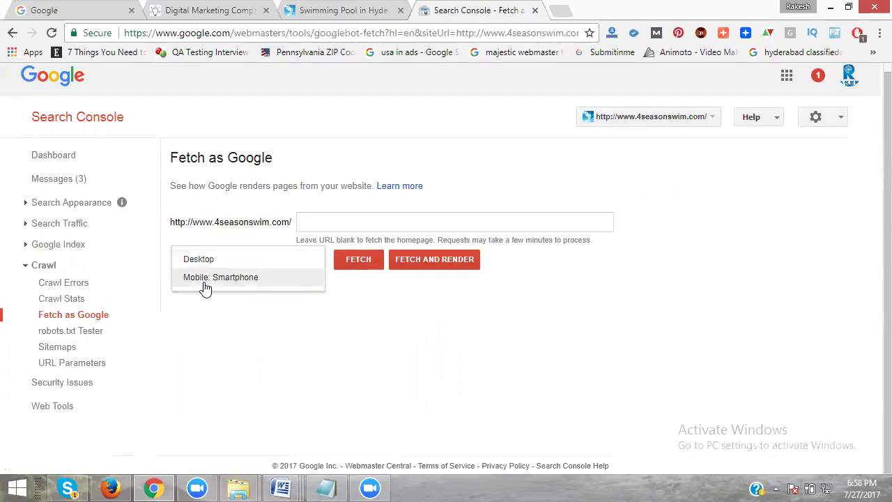
pyautogui.click(215, 255)
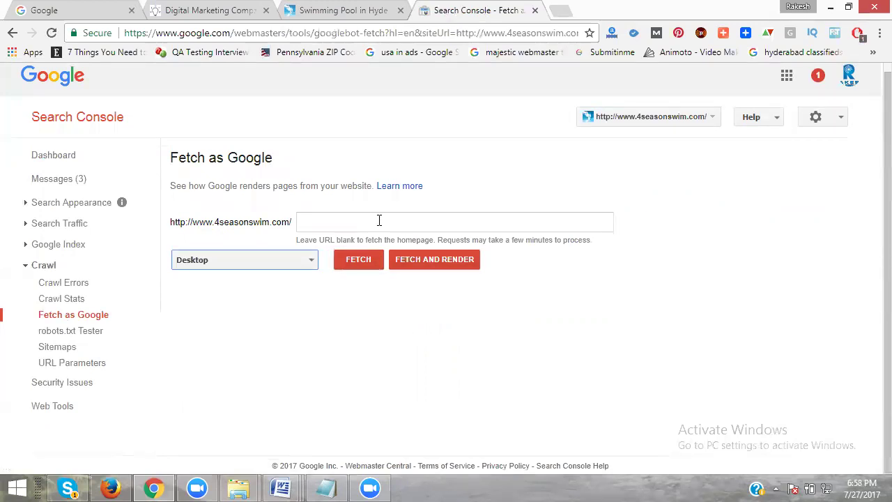
pyautogui.click(362, 261)
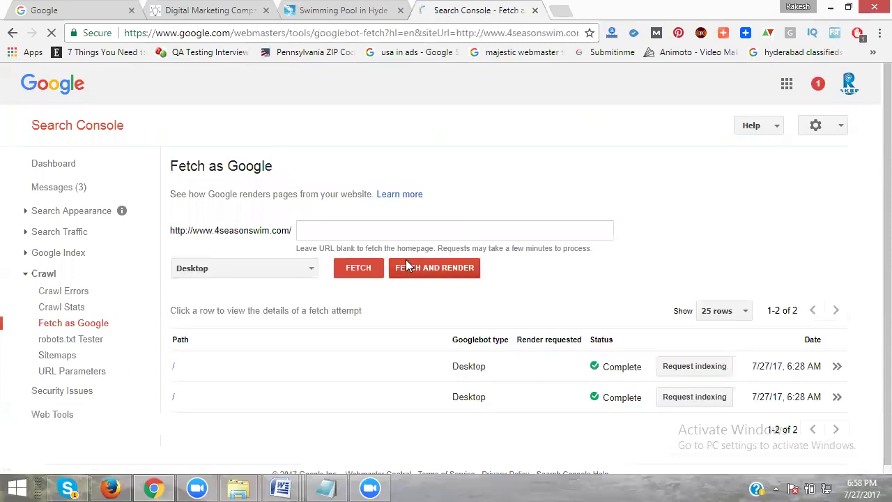
# - Request indexing of the newest homepage fetch, completing the robot check and submitting it with "Crawl only this URL"
pyautogui.click(705, 364)
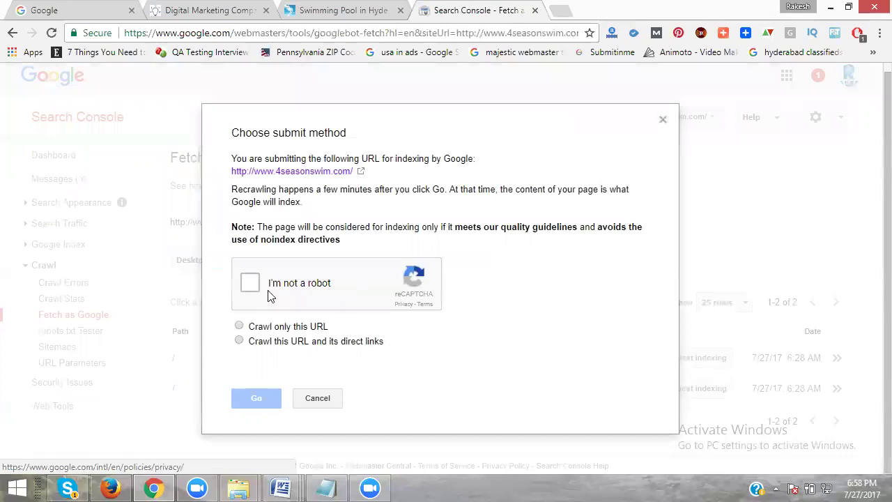
pyautogui.click(254, 291)
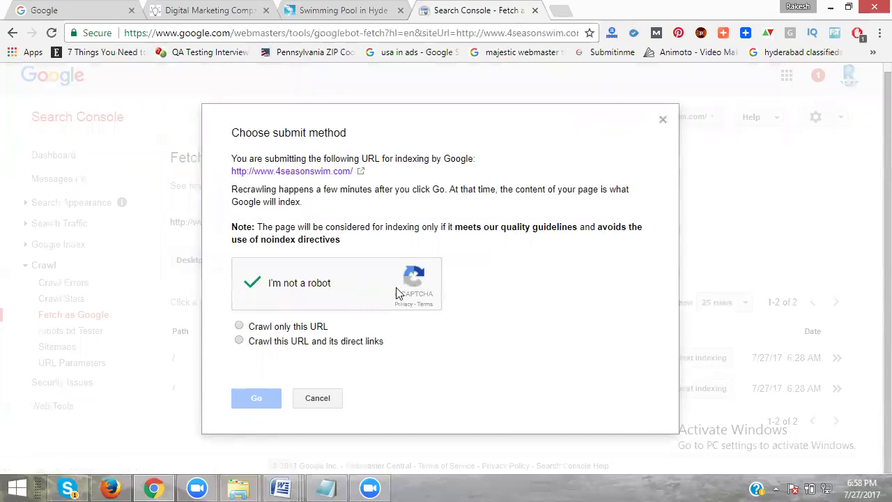
pyautogui.moveTo(268, 335)
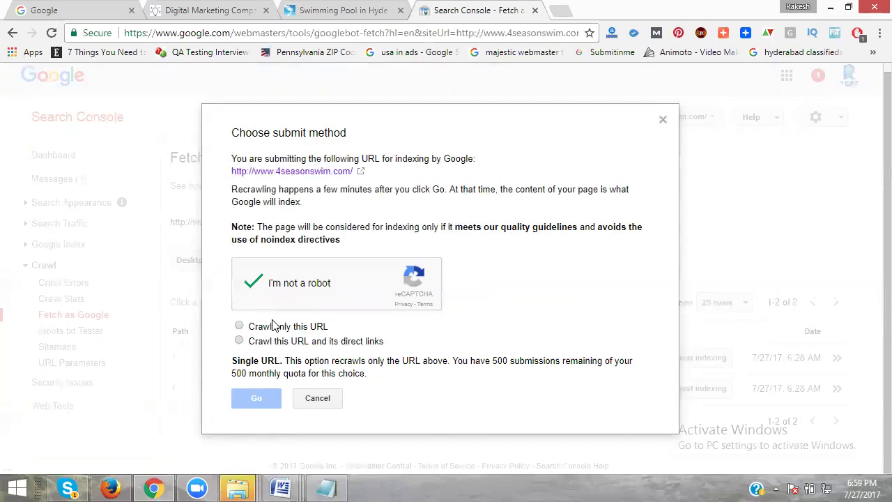
pyautogui.click(275, 343)
pyautogui.click(239, 326)
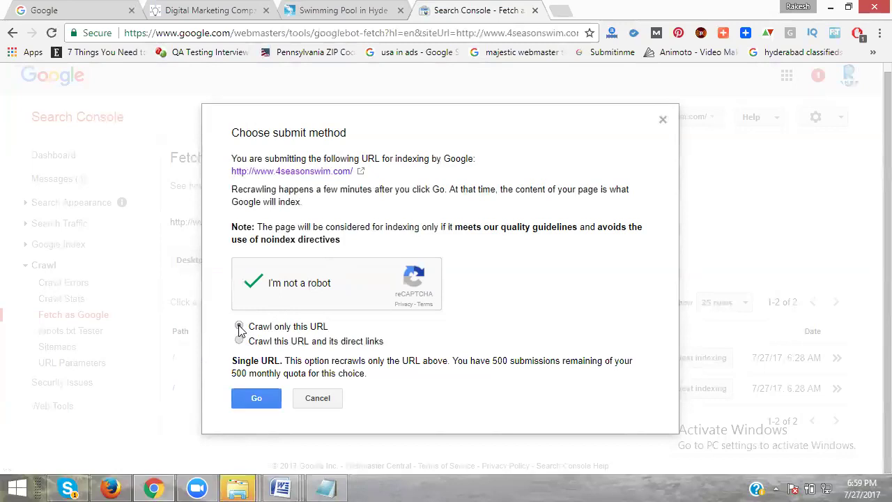
pyautogui.click(250, 403)
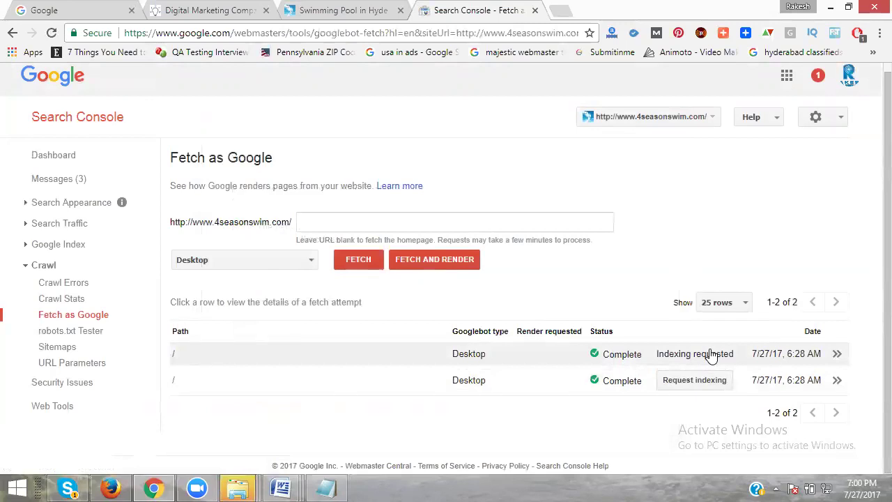
# - Copy the path contact.html from the swimming pool site's Contact page and fetch it in Fetch as Google
pyautogui.click(333, 10)
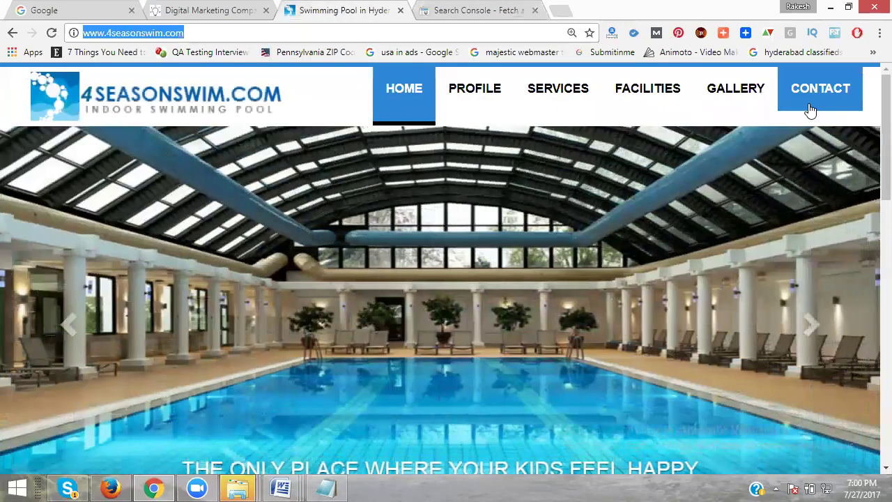
pyautogui.click(827, 97)
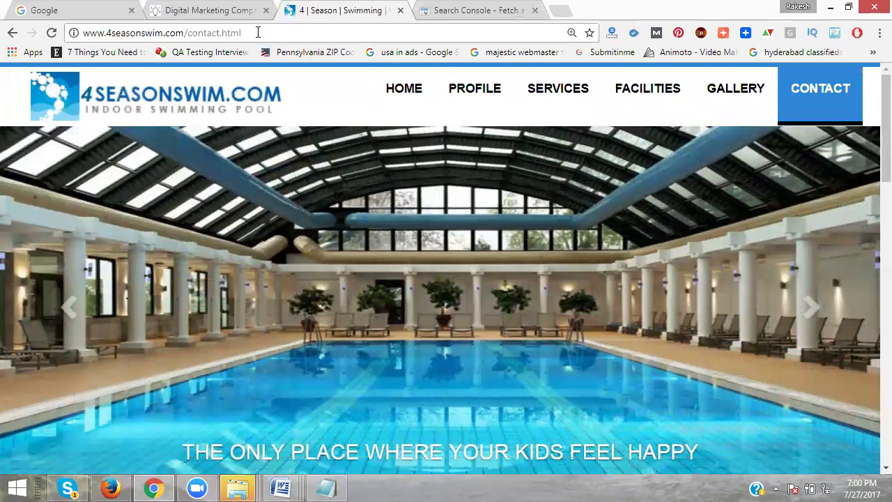
pyautogui.moveTo(258, 32); pyautogui.dragTo(194, 37)
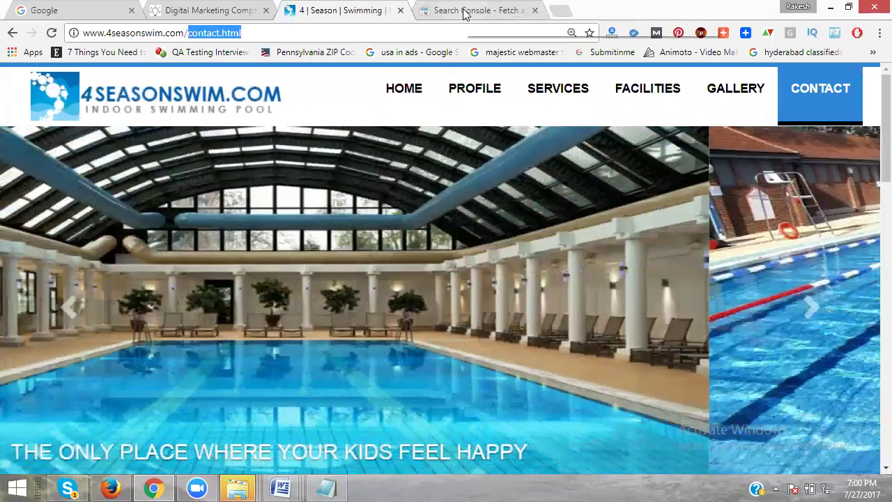
pyautogui.click(466, 10)
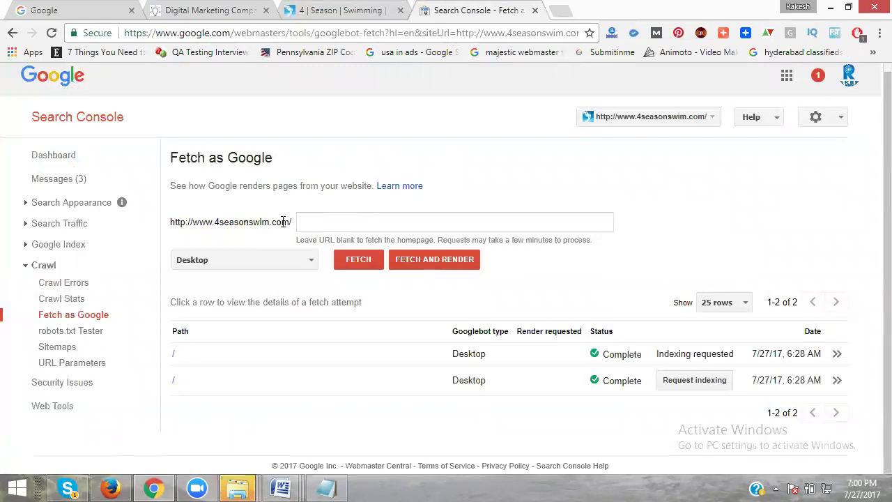
pyautogui.click(330, 224)
pyautogui.write('contact.html')
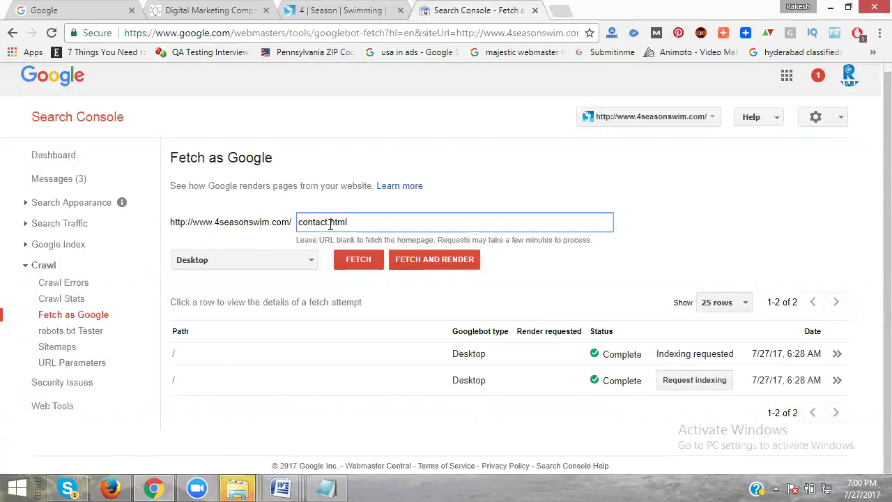
pyautogui.click(358, 261)
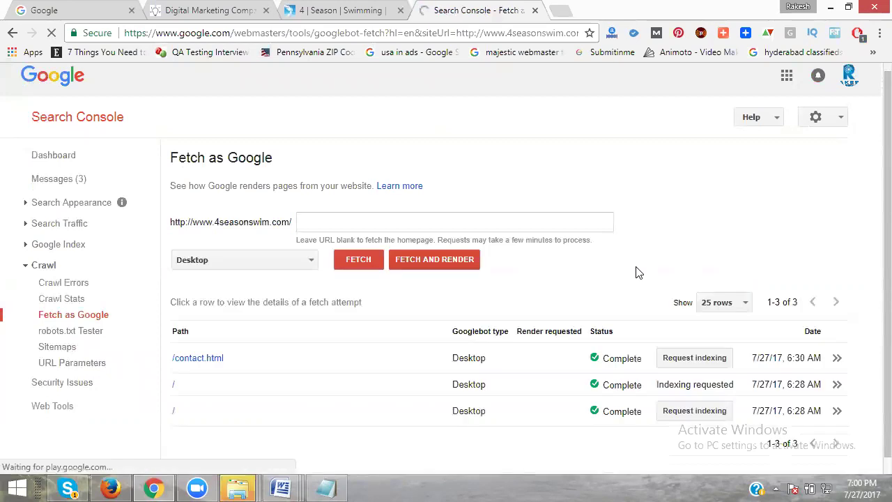
# - Request indexing of /contact.html, completing the robot check and submitting it with "Crawl only this URL"
pyautogui.scroll(-1, 639, 313)
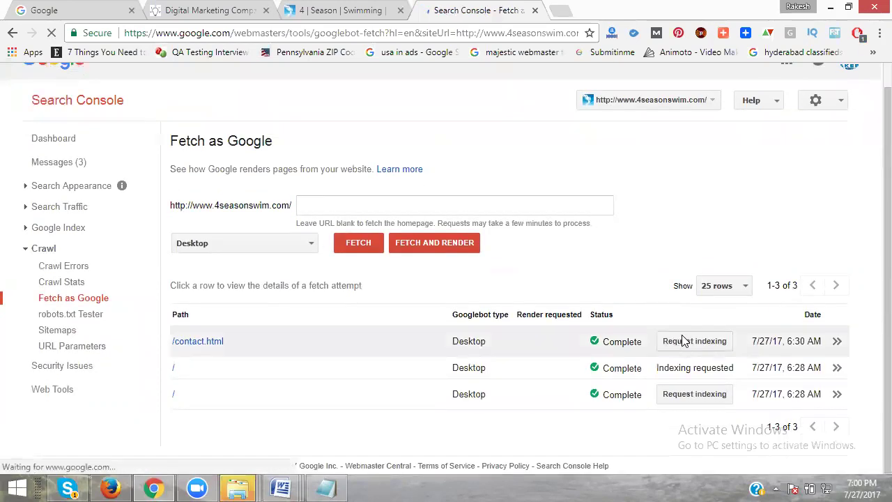
pyautogui.click(682, 340)
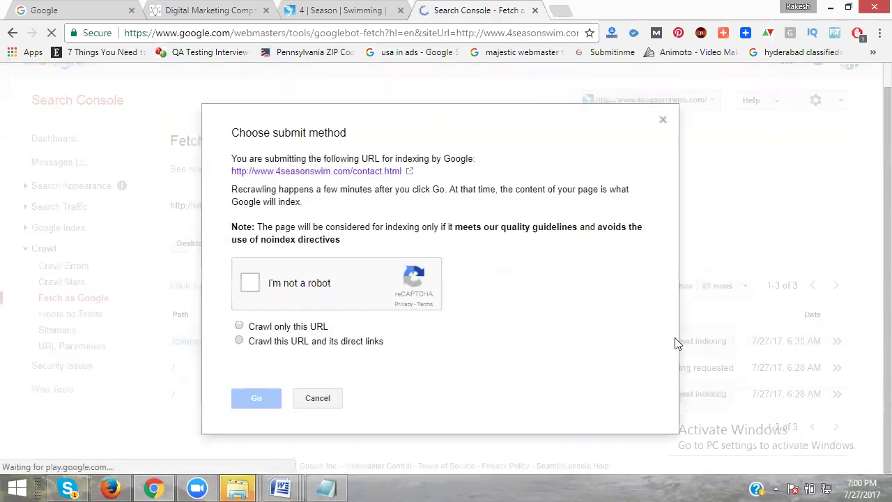
pyautogui.click(248, 287)
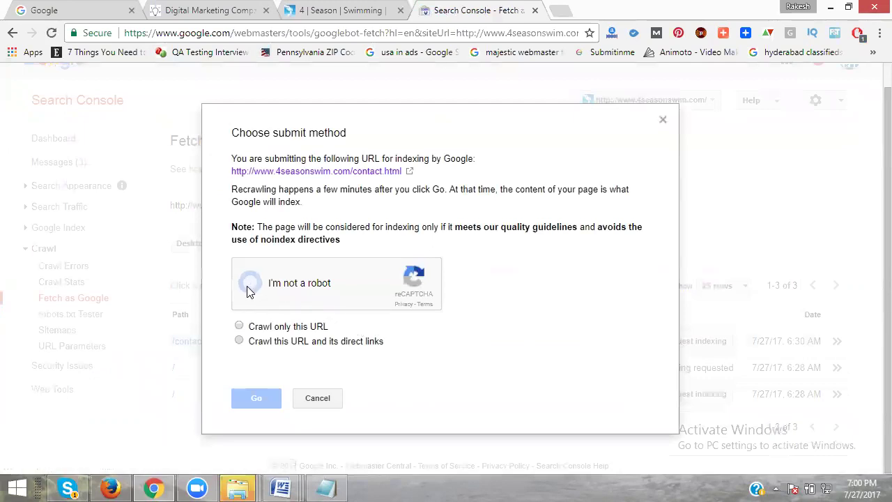
pyautogui.click(239, 326)
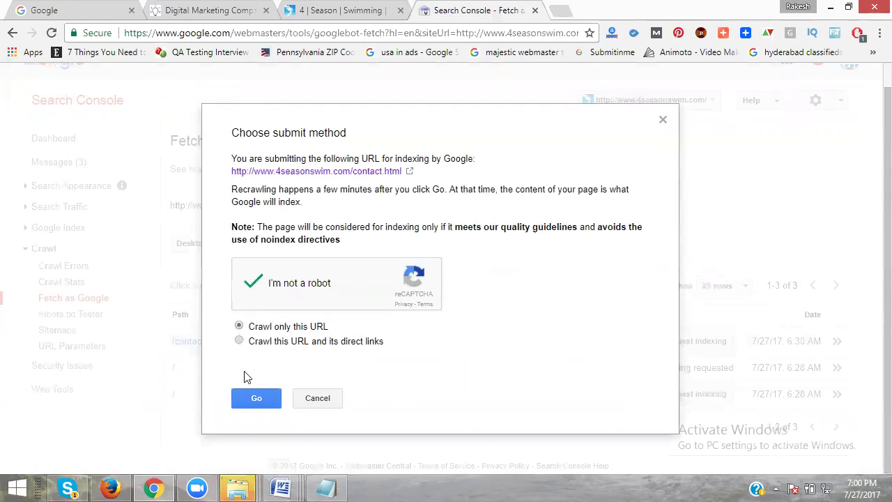
pyautogui.click(250, 398)
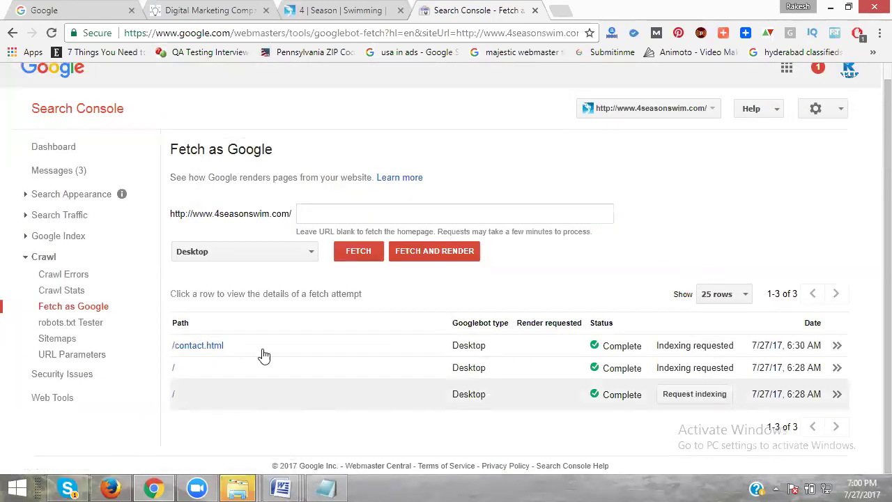
# - Copy the path gallery.html from the swimming pool site's Gallery page and fetch it in Fetch as Google
pyautogui.click(328, 19)
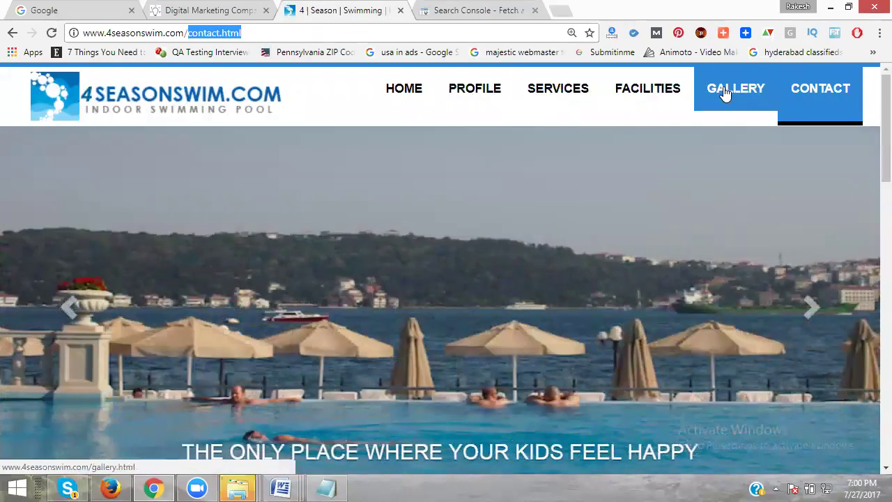
pyautogui.click(724, 91)
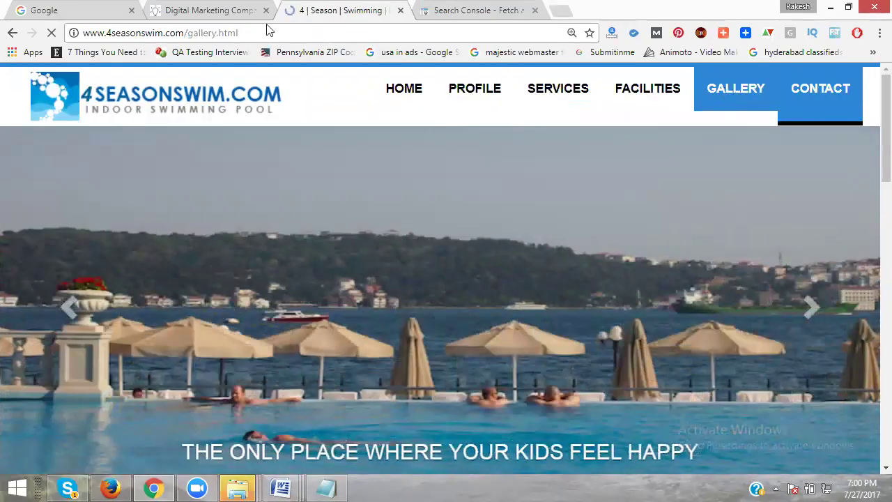
pyautogui.moveTo(240, 32); pyautogui.dragTo(186, 36)
pyautogui.hotkey('ctrl', 'c')
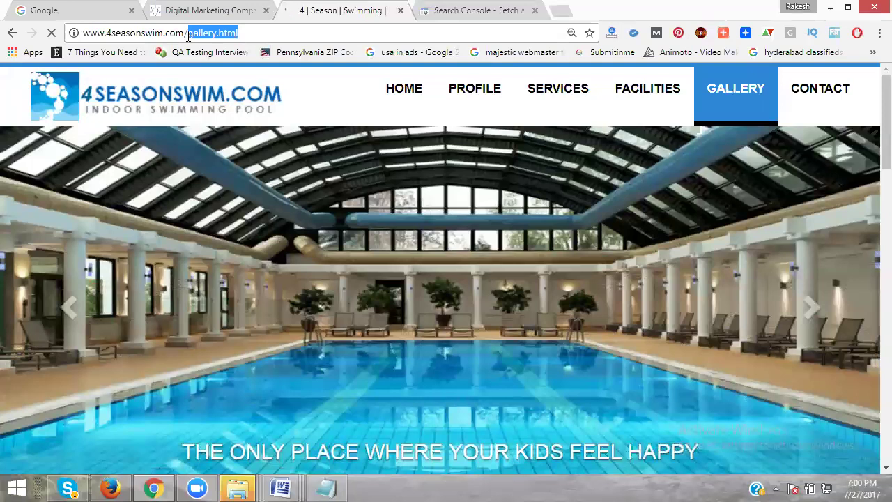
pyautogui.click(507, 10)
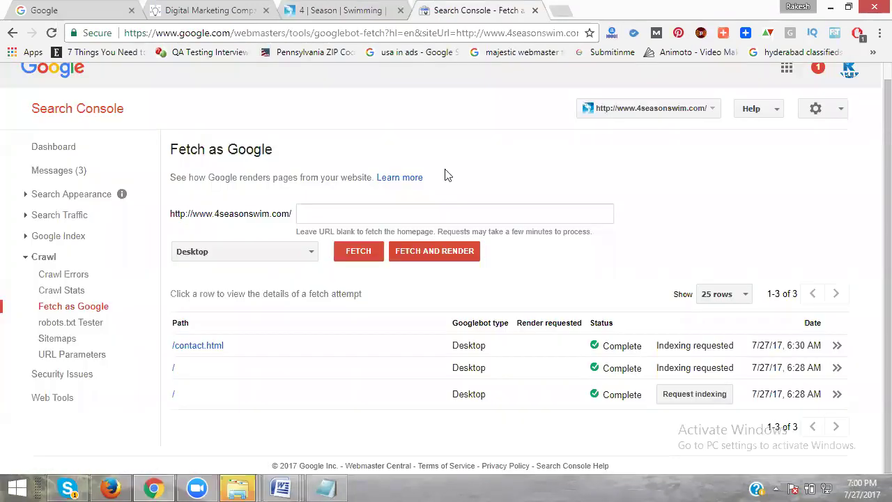
pyautogui.click(410, 213)
pyautogui.hotkey('ctrl', 'v')
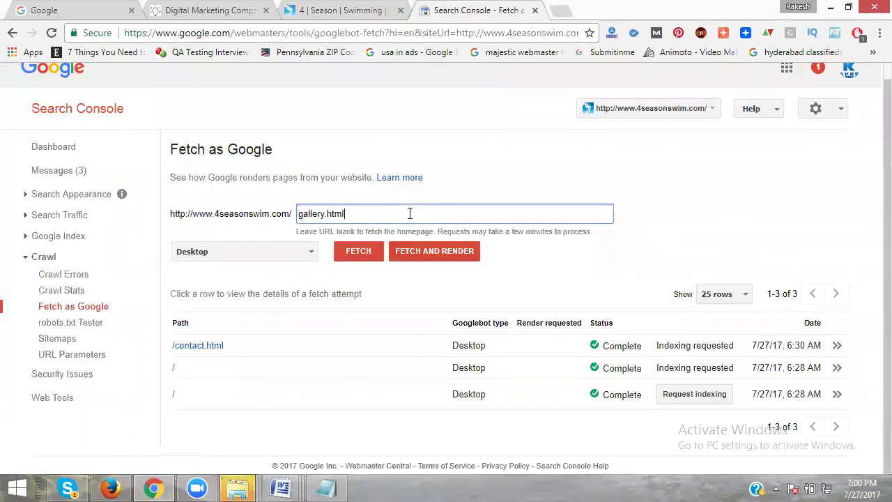
pyautogui.click(362, 259)
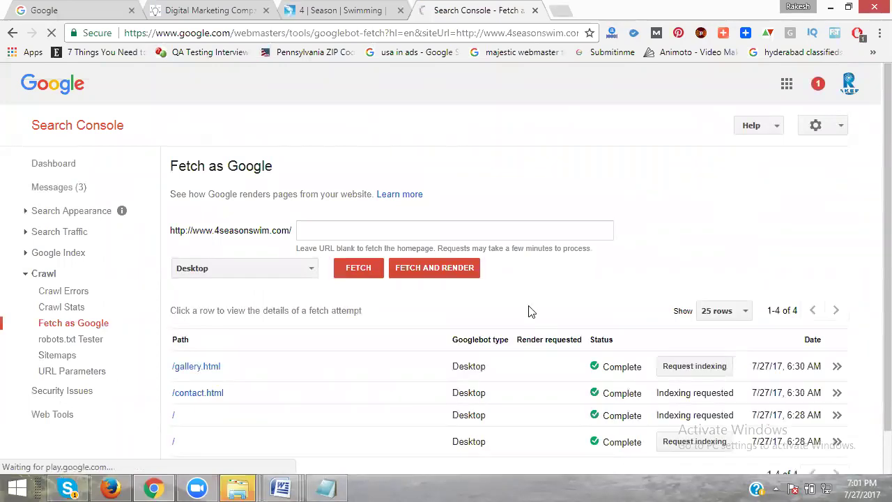
# - Request indexing of /gallery.html, completing the robot check and submitting it with "Crawl only this URL"
pyautogui.click(693, 367)
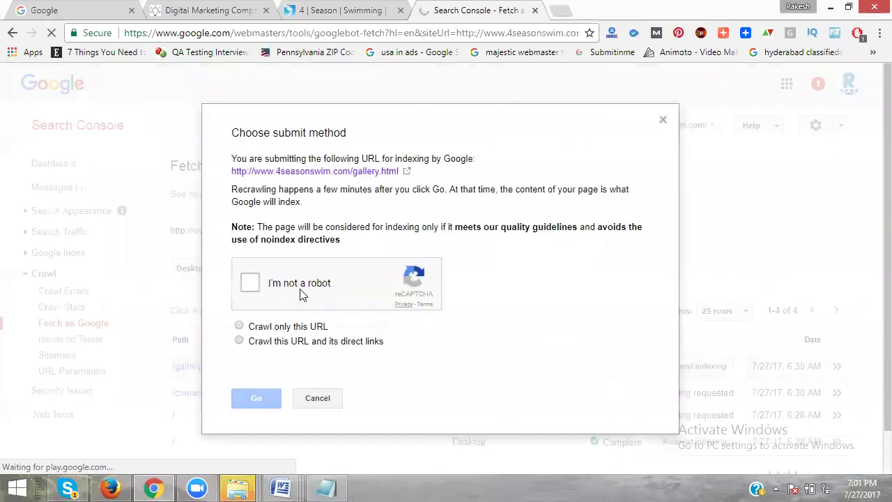
pyautogui.click(252, 285)
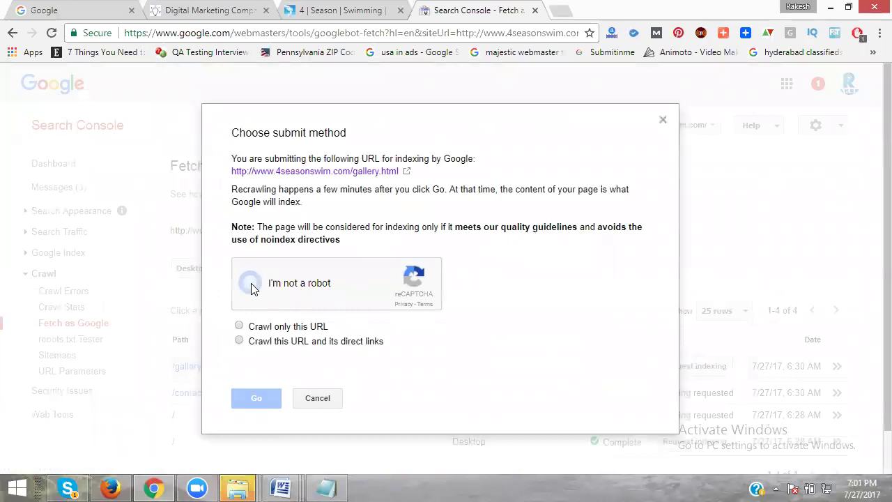
pyautogui.click(241, 326)
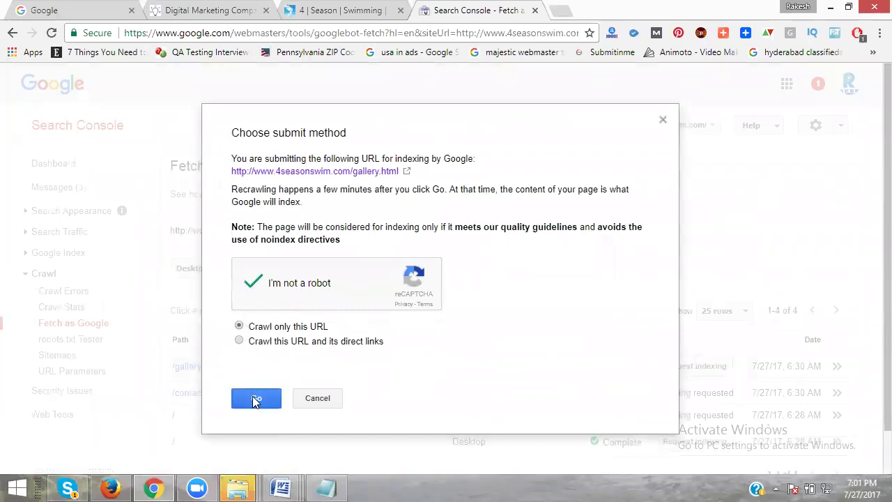
pyautogui.click(256, 398)
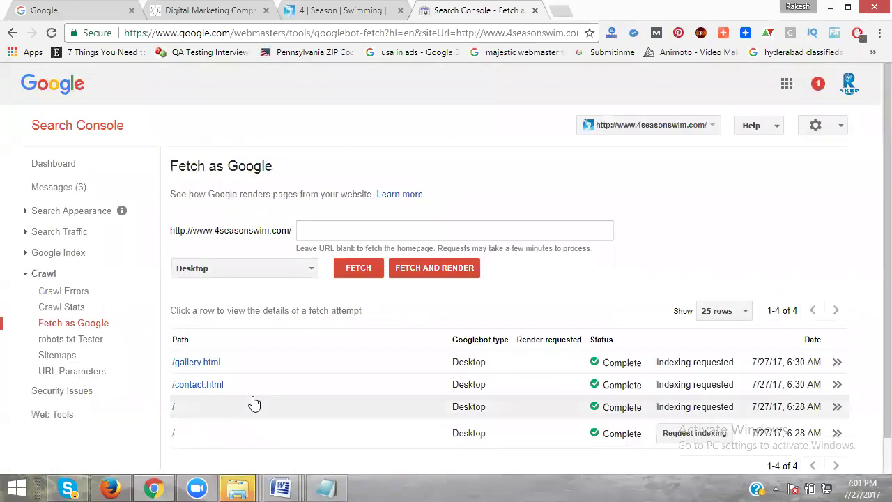